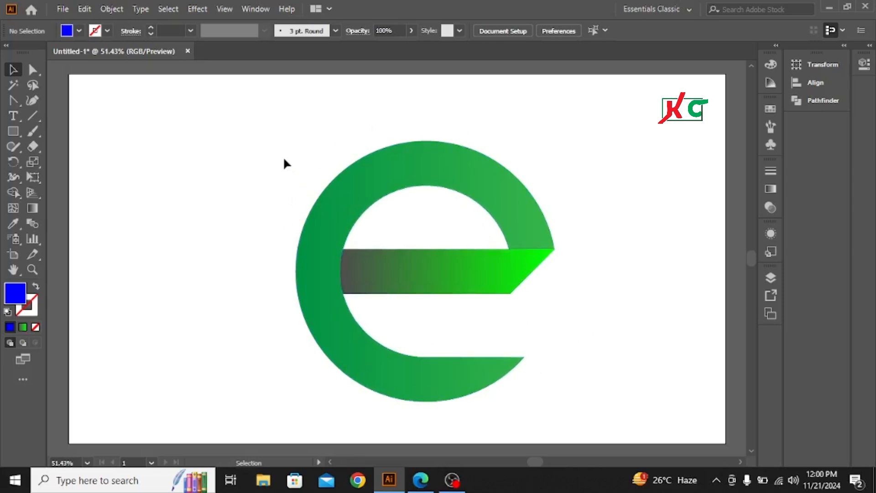
# Scale the finished green "e" logo down to about a third and move it to the artboard's upper-left corner.
pyautogui.moveTo(285, 158); pyautogui.dragTo(612, 396)
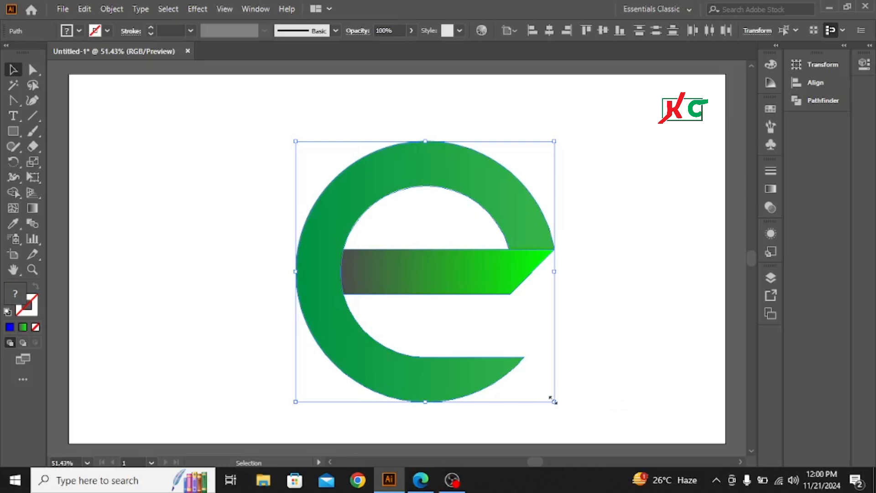
pyautogui.moveTo(553, 402); pyautogui.dragTo(469, 318)
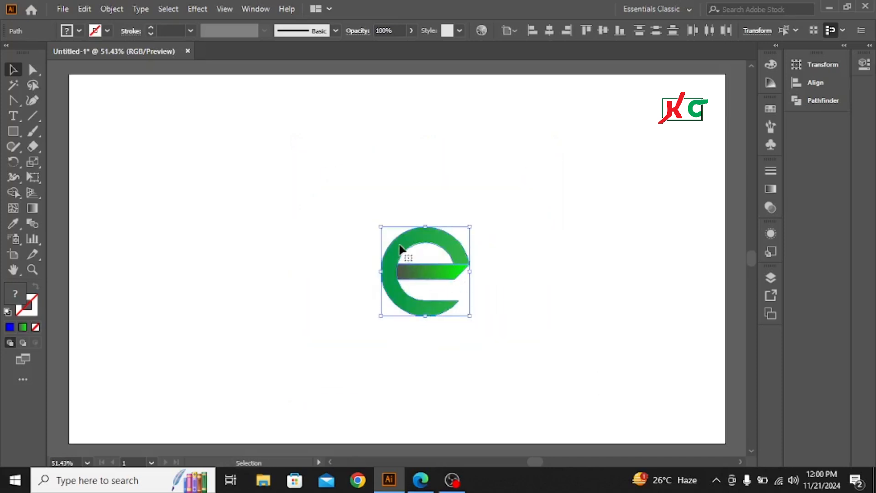
pyautogui.moveTo(401, 248); pyautogui.dragTo(92, 97)
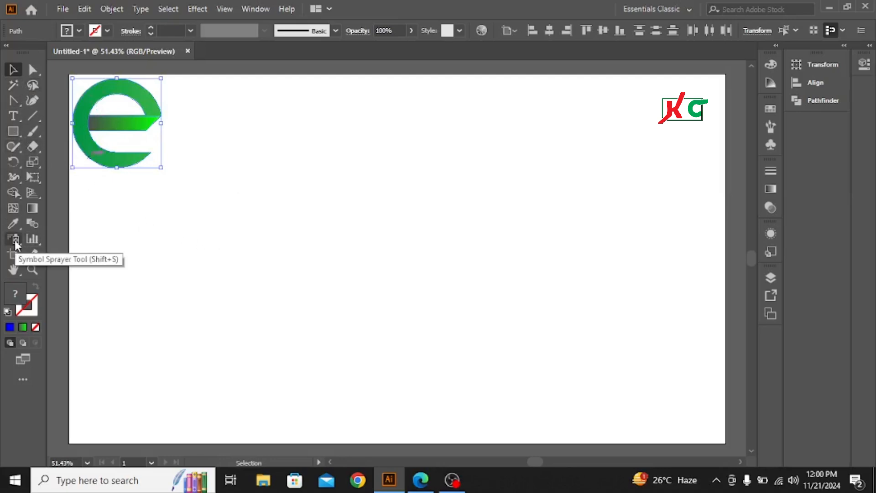
# Draw a blue circle from its center in the middle of the artboard.
pyautogui.click(14, 131)
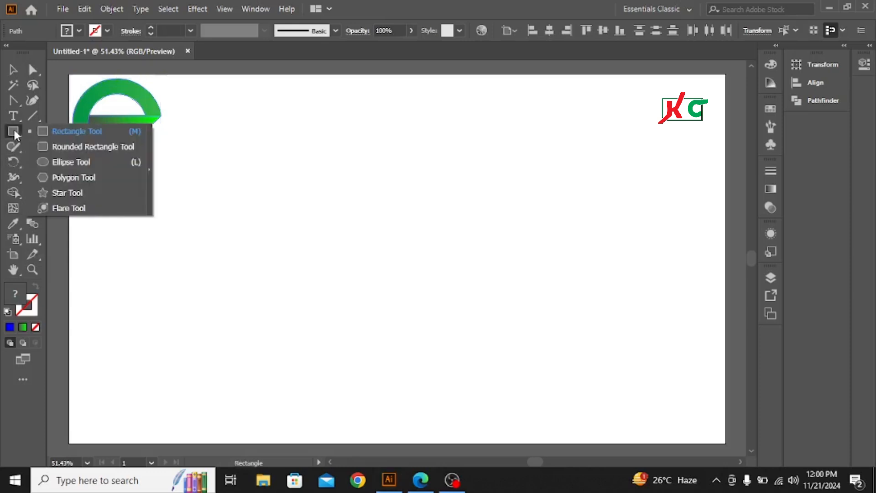
pyautogui.click(69, 162)
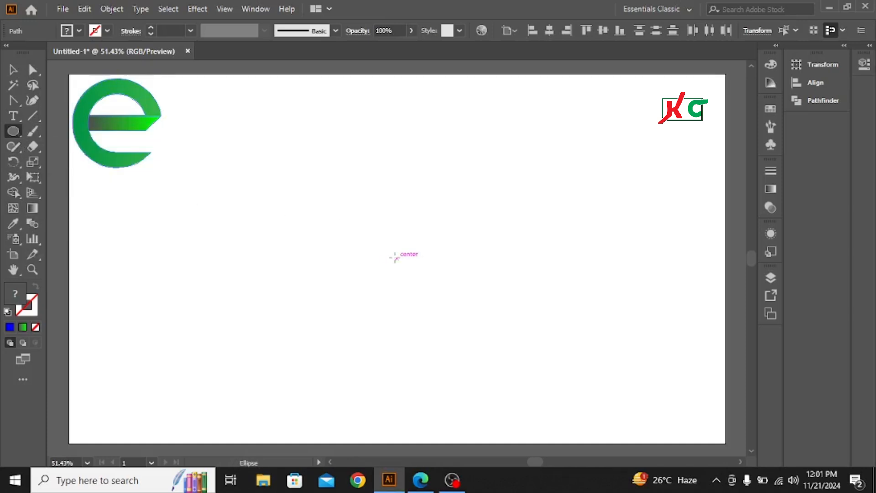
pyautogui.moveTo(396, 258); pyautogui.dragTo(453, 337)
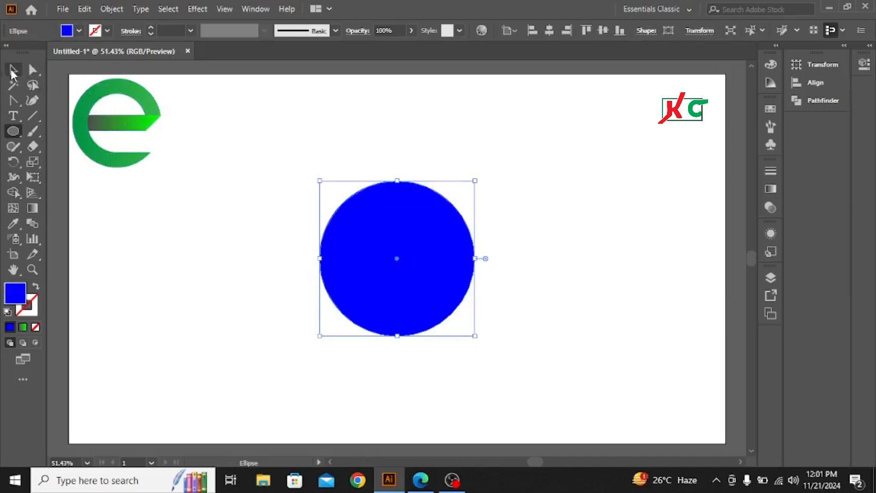
pyautogui.click(13, 70)
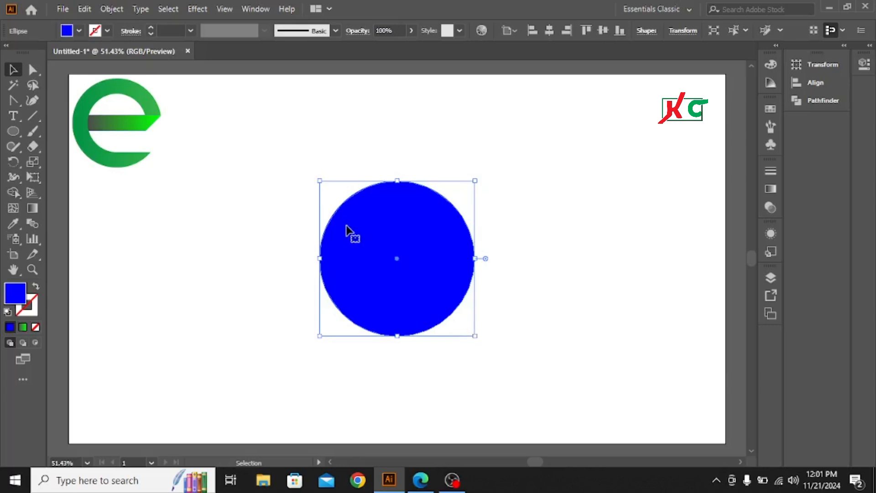
# Paste a copy of the blue circle in front and scale it concentrically to about two thirds of its size.
pyautogui.click(84, 9)
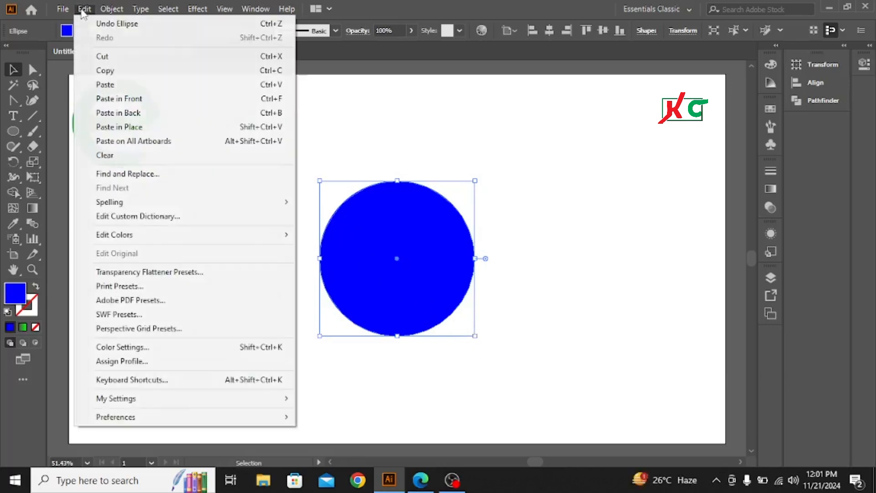
pyautogui.click(108, 70)
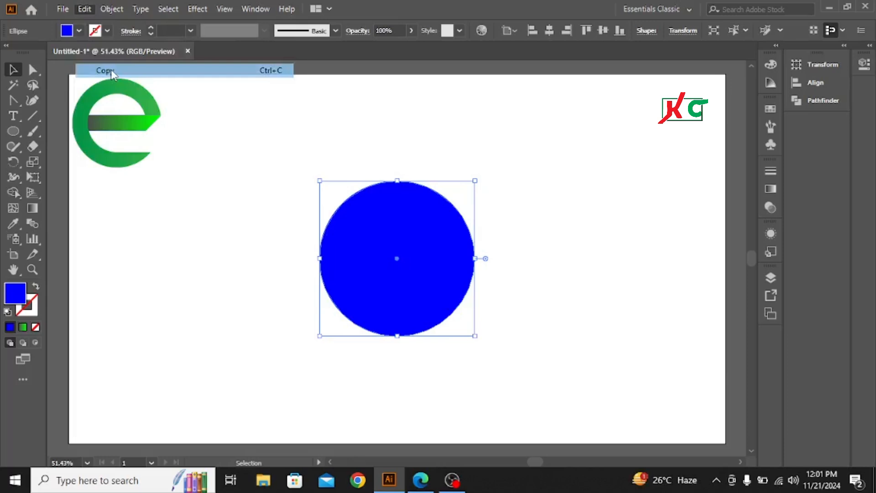
pyautogui.click(86, 9)
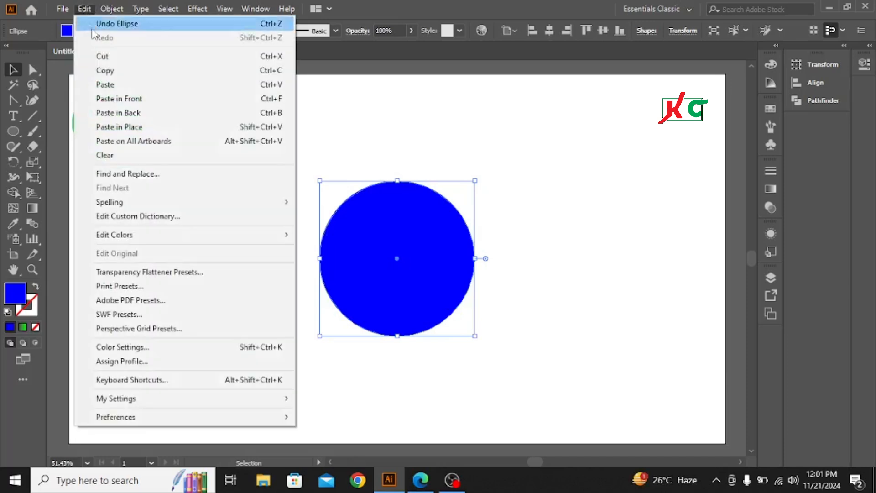
pyautogui.click(119, 99)
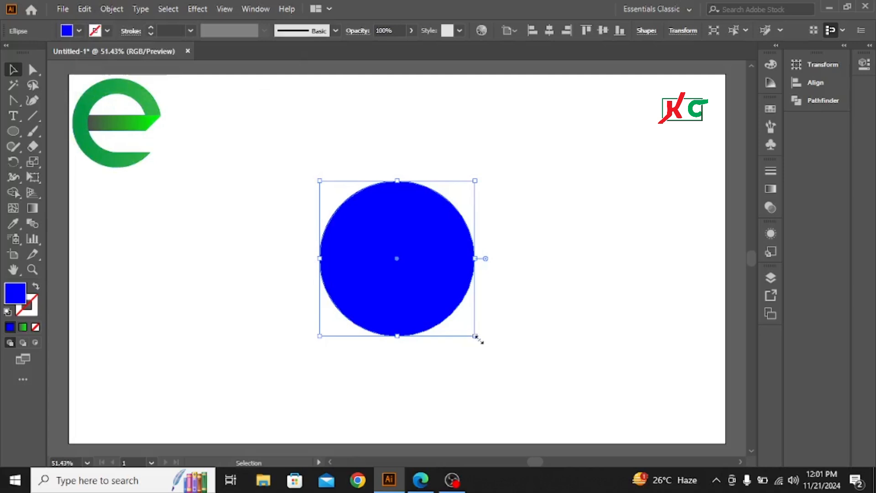
pyautogui.press('shift')
pyautogui.moveTo(475, 334); pyautogui.dragTo(450, 314)
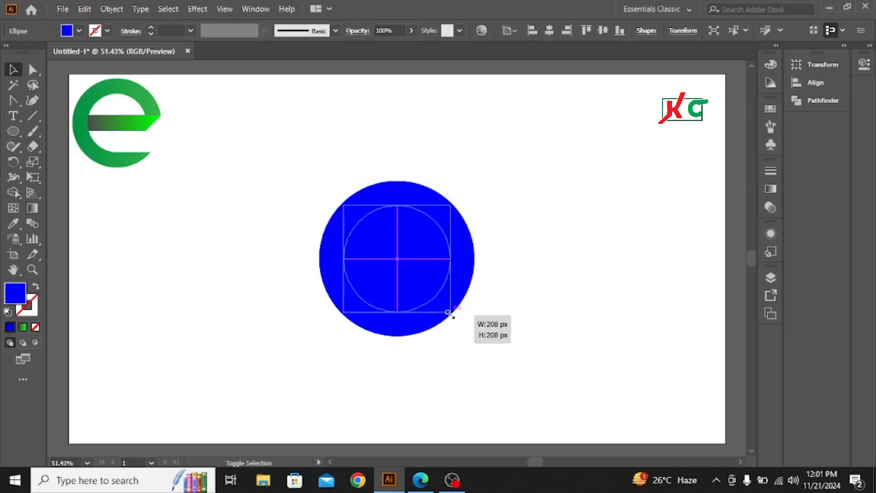
pyautogui.moveTo(450, 314); pyautogui.dragTo(449, 312)
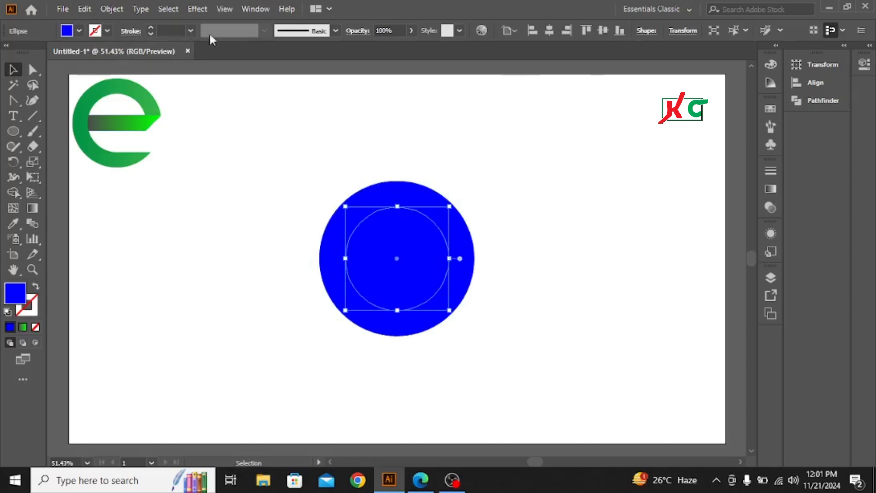
# Fill the inner circle with the cyan swatch and deselect it.
pyautogui.click(771, 111)
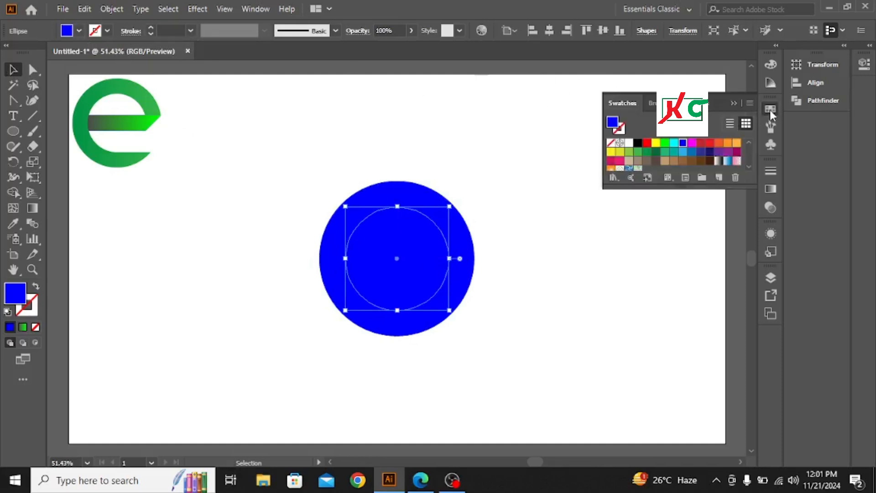
pyautogui.click(674, 142)
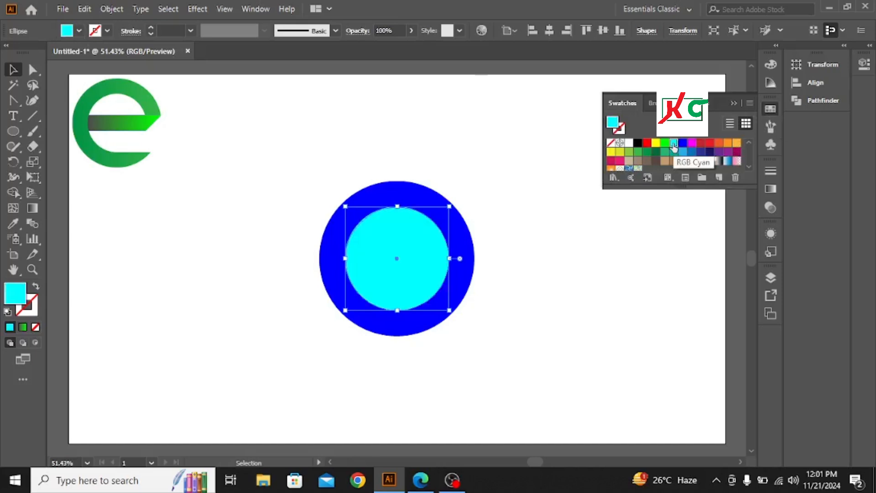
pyautogui.click(733, 102)
pyautogui.click(343, 163)
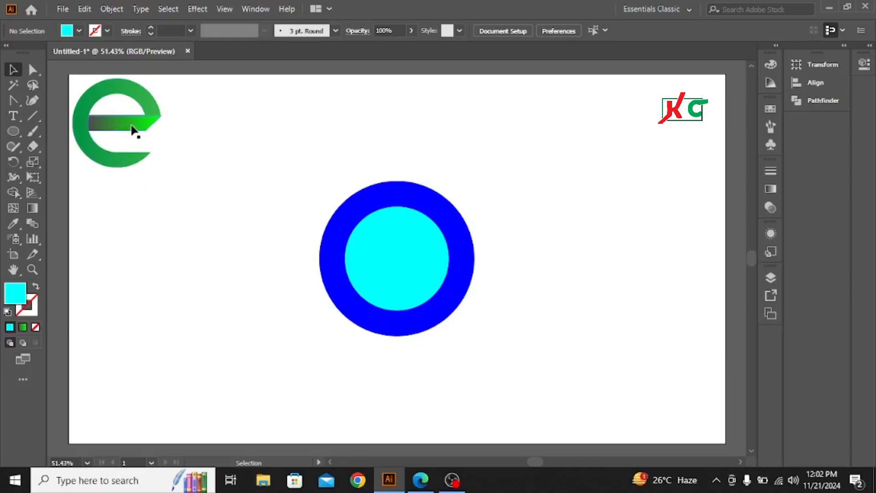
# Draw a rectangle from the inner circle's lowest point down to the outer circle's lower edge, extending right past the ring.
pyautogui.click(15, 131)
pyautogui.click(73, 131)
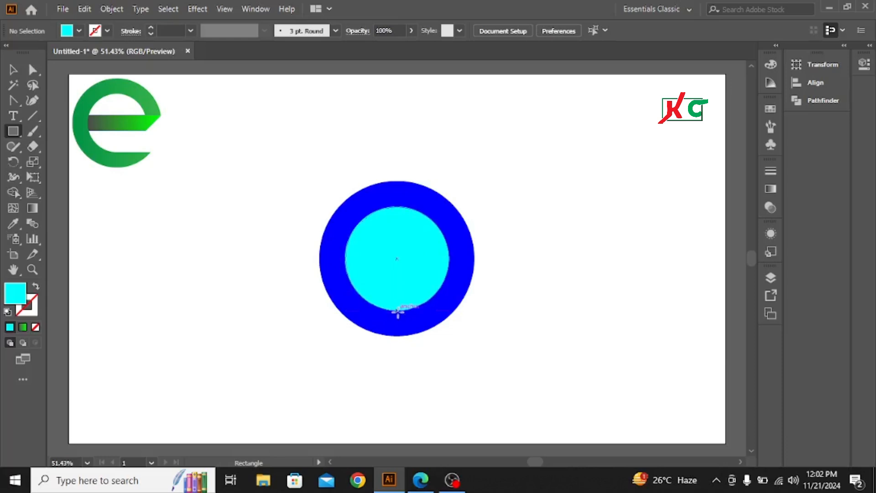
pyautogui.moveTo(398, 312); pyautogui.dragTo(513, 337)
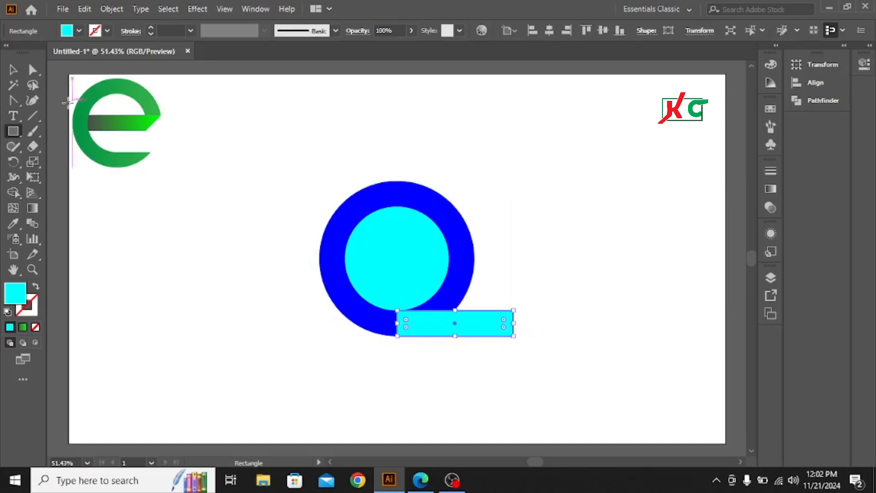
pyautogui.click(13, 69)
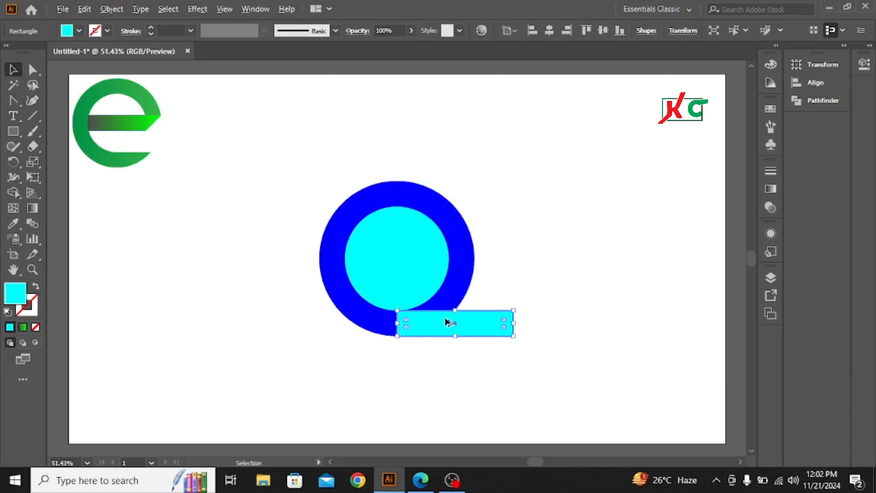
# Duplicate the rectangle to the circles' vertical center as a crossbar and stretch its left end into the ring's left side.
pyautogui.moveTo(447, 322); pyautogui.dragTo(418, 259)
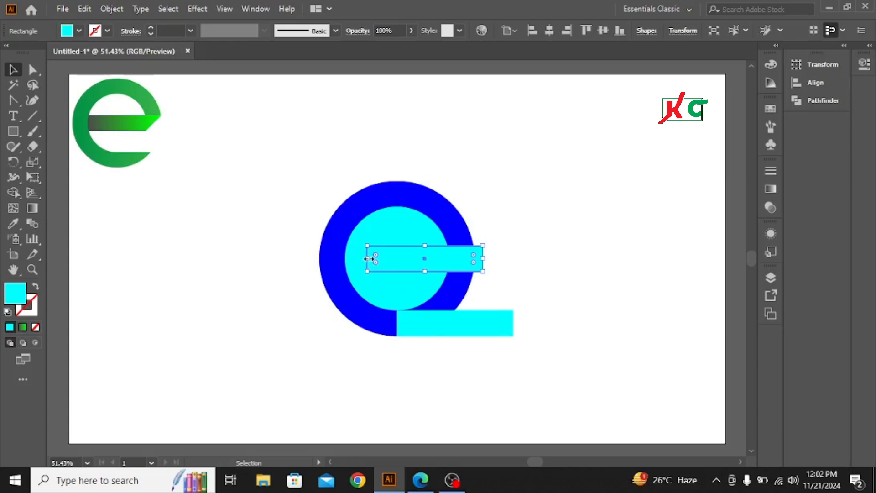
pyautogui.moveTo(368, 258); pyautogui.dragTo(330, 259)
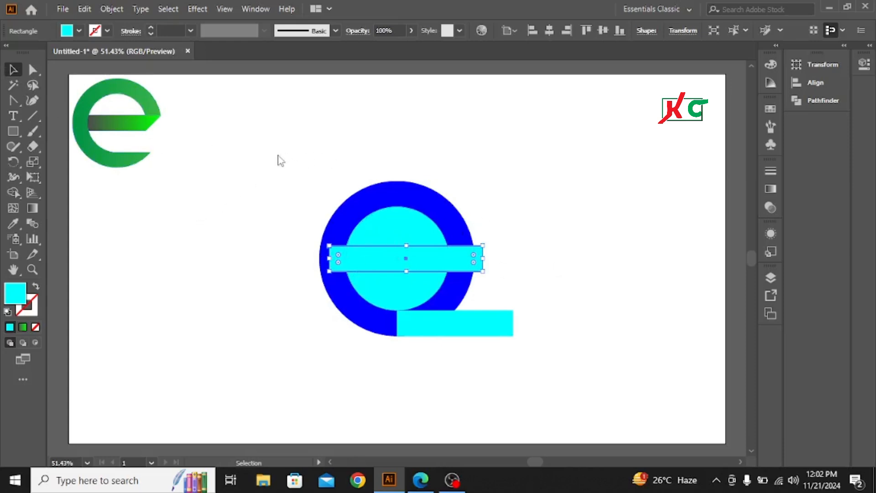
# Select all the new shapes and use Shape Builder to remove the parts outside the ring, its lower-right segment and the lower counter.
pyautogui.moveTo(280, 158); pyautogui.dragTo(565, 368)
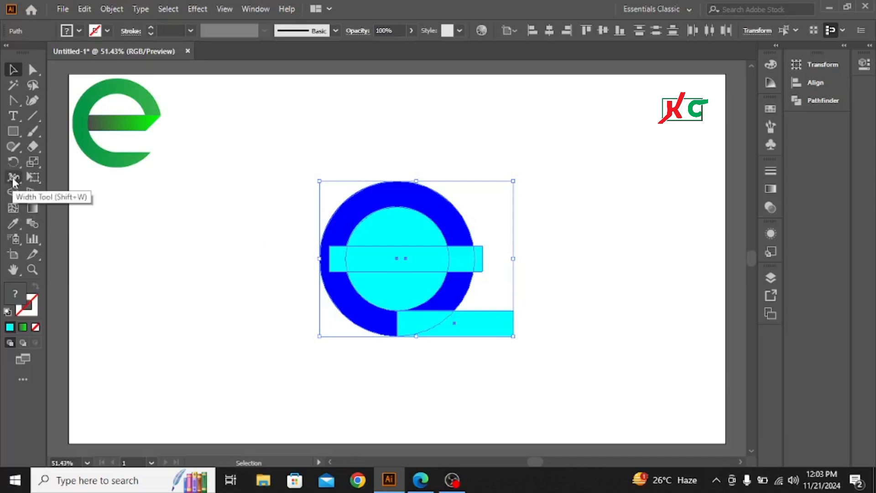
pyautogui.click(13, 192)
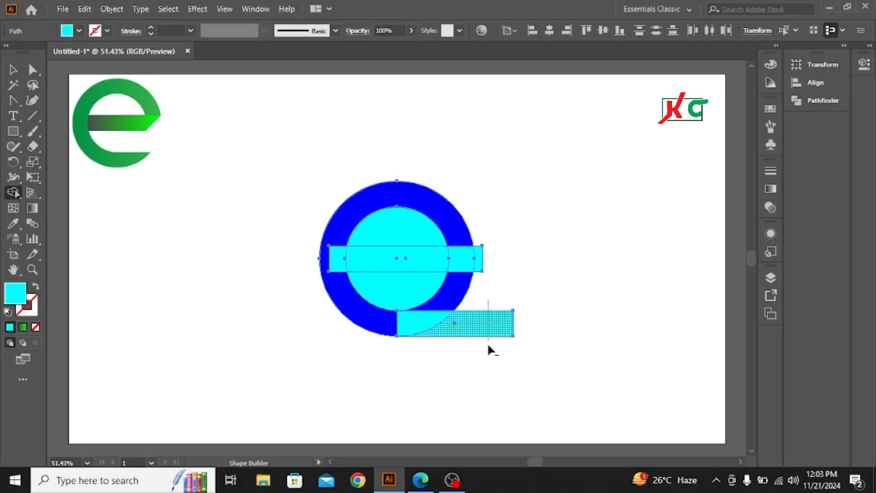
pyautogui.keyDown('alt'); pyautogui.click(489, 325); pyautogui.keyUp('alt')
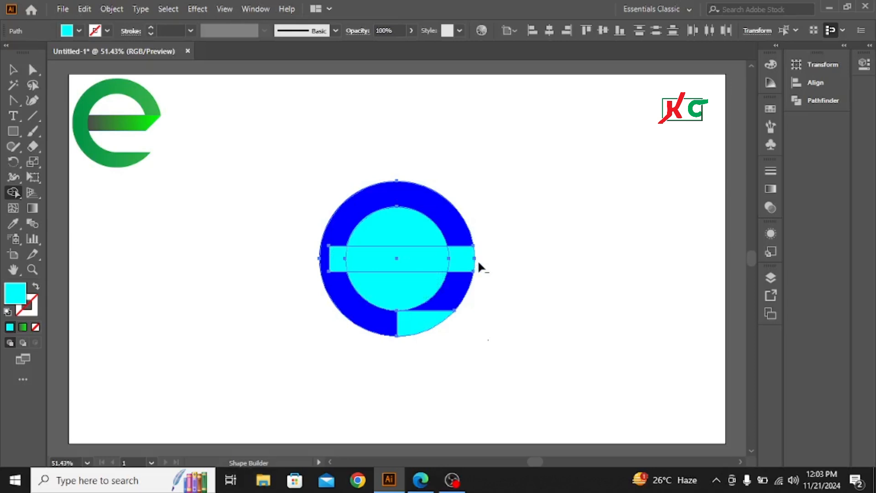
pyautogui.moveTo(509, 301); pyautogui.dragTo(393, 289)
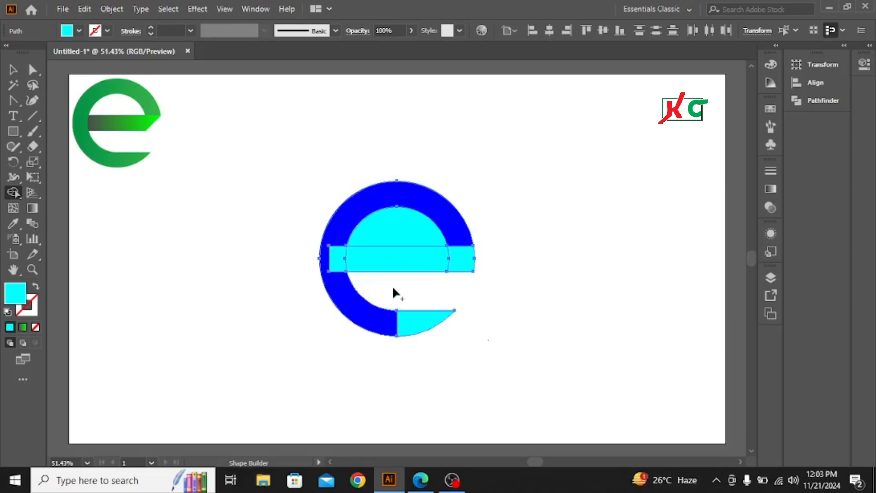
# Merge the ring with the bar piece inside its left side and the lower-right tail, and remove the upper counter.
pyautogui.keyDown('alt'); pyautogui.click(338, 266); pyautogui.keyUp('alt')
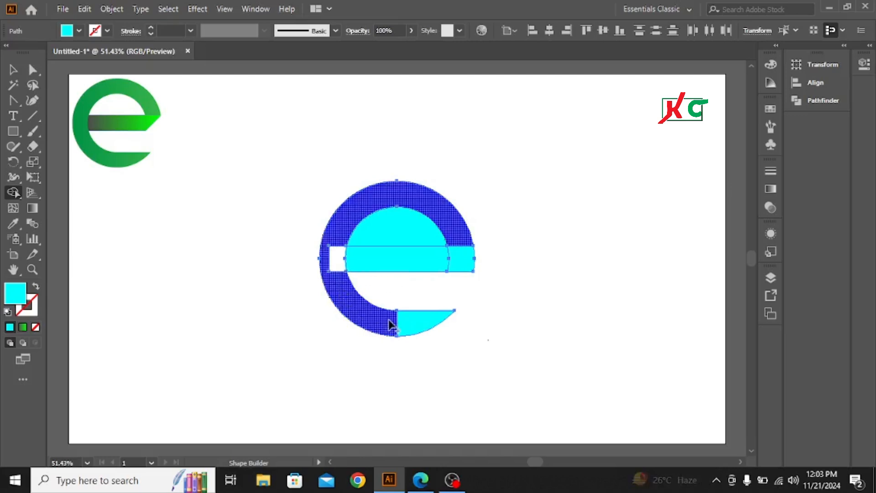
pyautogui.moveTo(426, 325)
pyautogui.mouseDown()
pyautogui.moveTo(356, 312)
pyautogui.moveTo(332, 267)
pyautogui.moveTo(339, 226)
pyautogui.mouseUp()
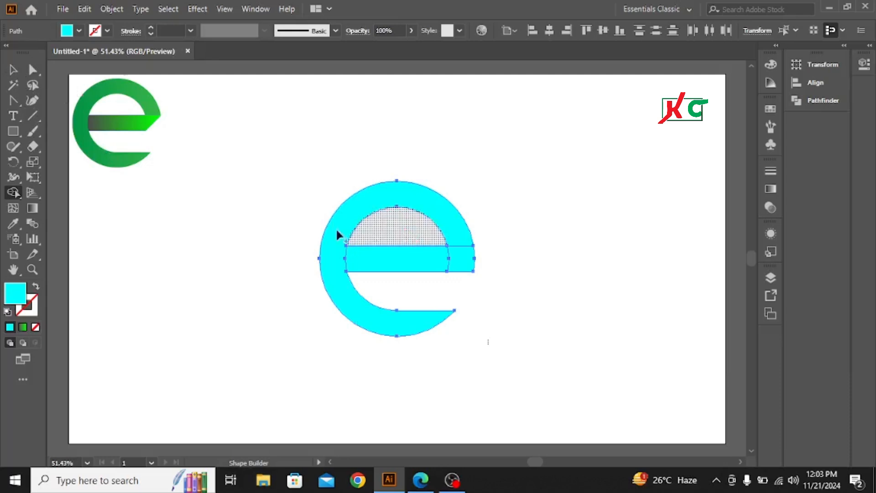
pyautogui.click(13, 70)
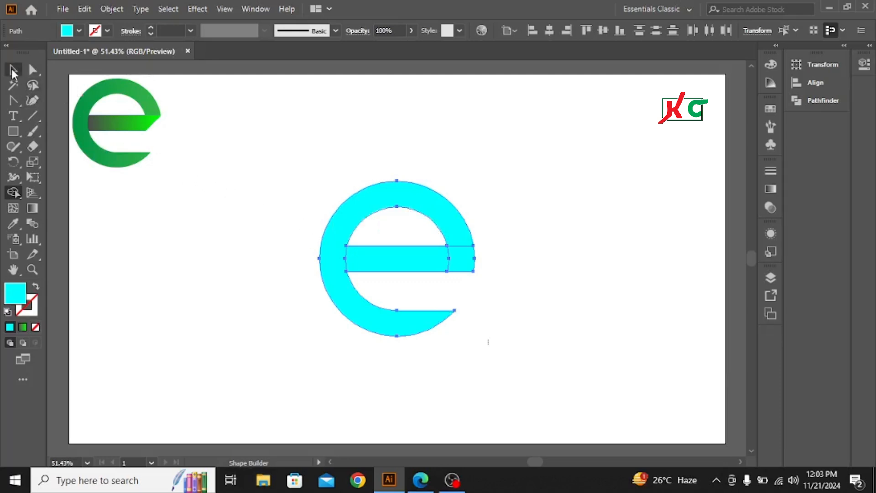
pyautogui.click(226, 241)
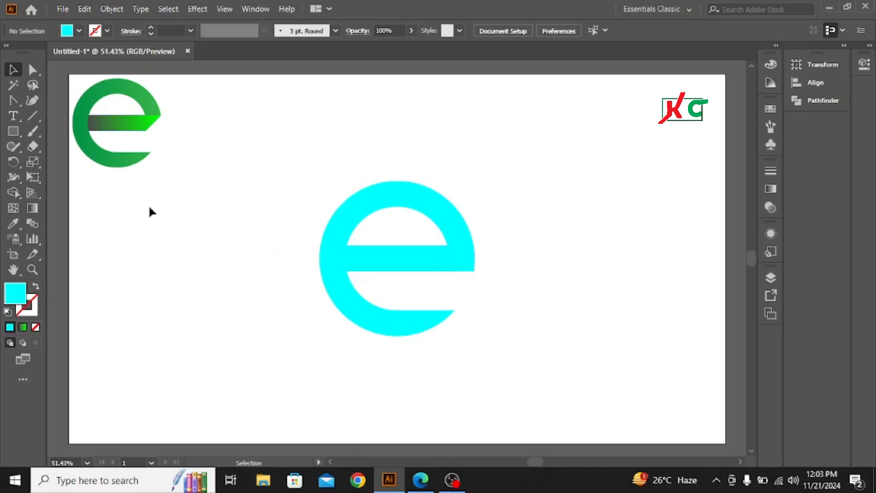
pyautogui.click(32, 120)
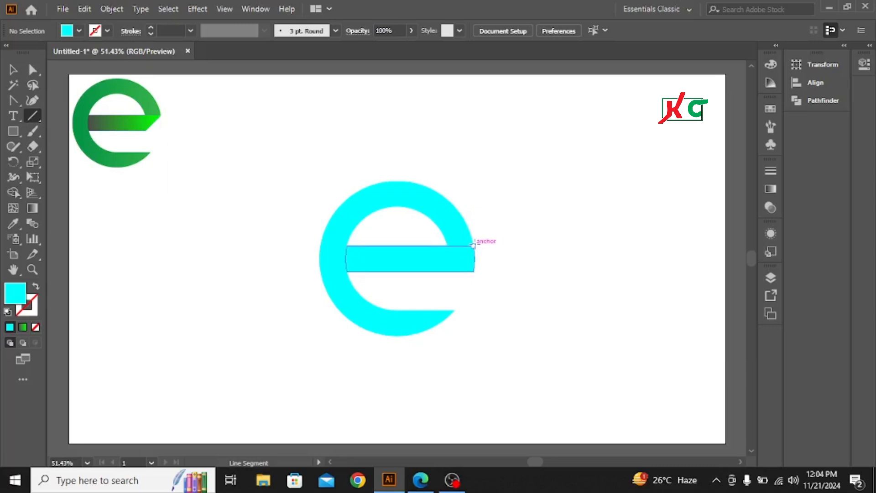
pyautogui.moveTo(474, 245); pyautogui.dragTo(407, 297)
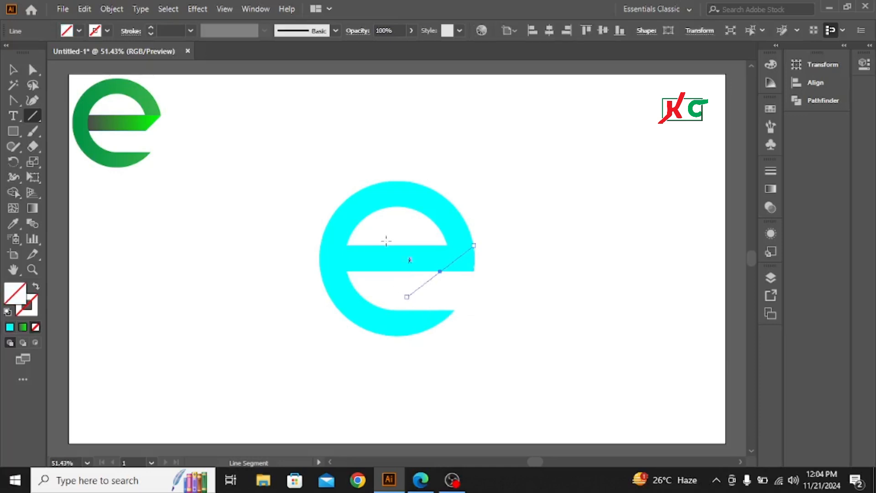
pyautogui.click(13, 70)
pyautogui.moveTo(291, 150); pyautogui.dragTo(521, 335)
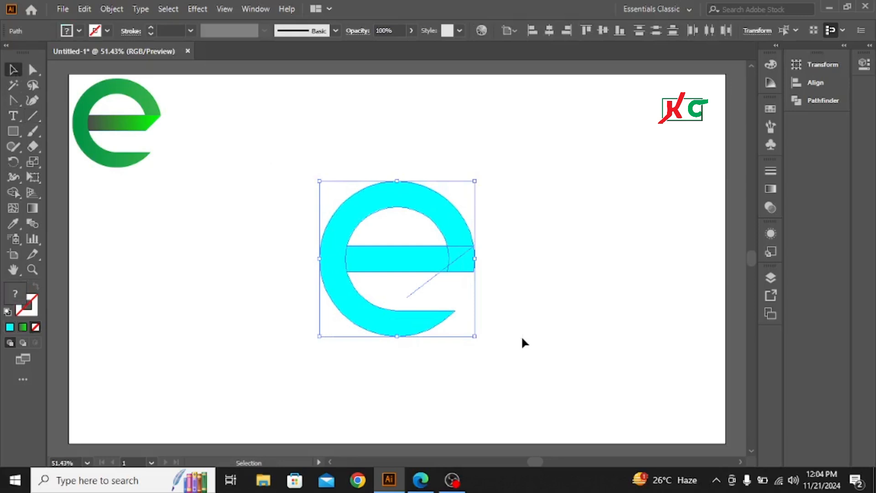
pyautogui.click(567, 238)
pyautogui.moveTo(393, 279); pyautogui.dragTo(498, 303)
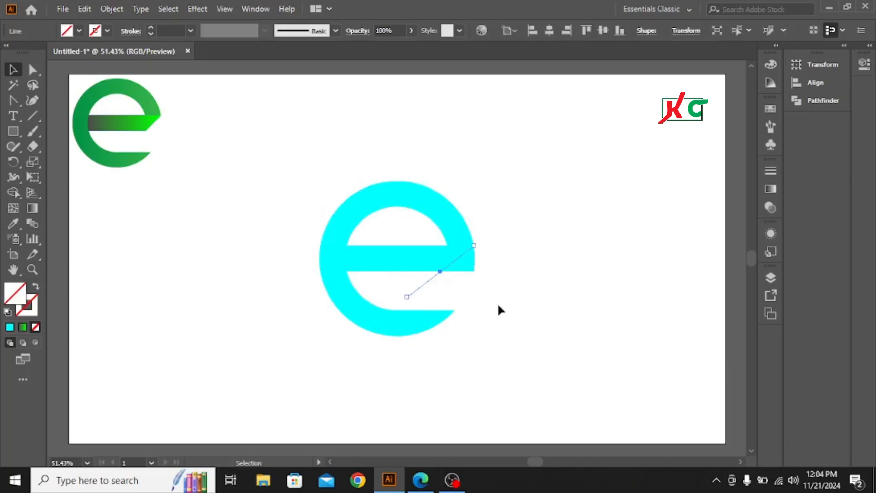
pyautogui.click(498, 303)
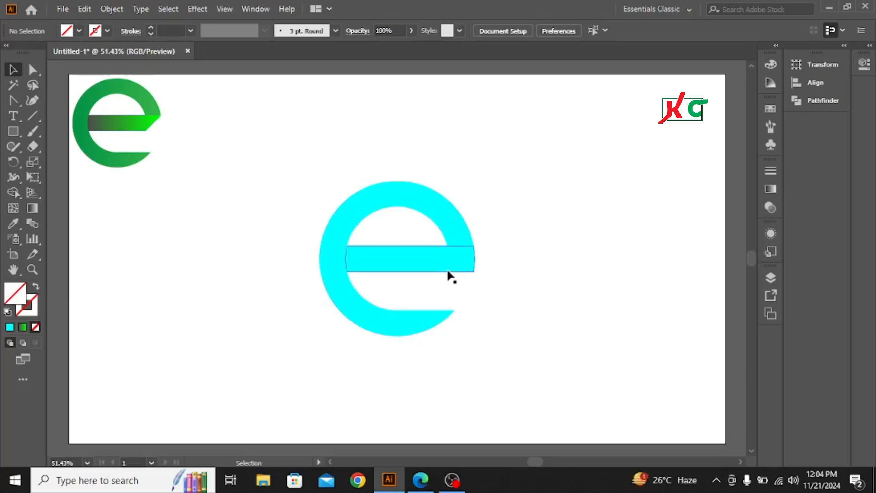
# Draw a diagonal line from the crossbar's upper-right corner down and left, past its lower edge into the gap below.
pyautogui.click(32, 117)
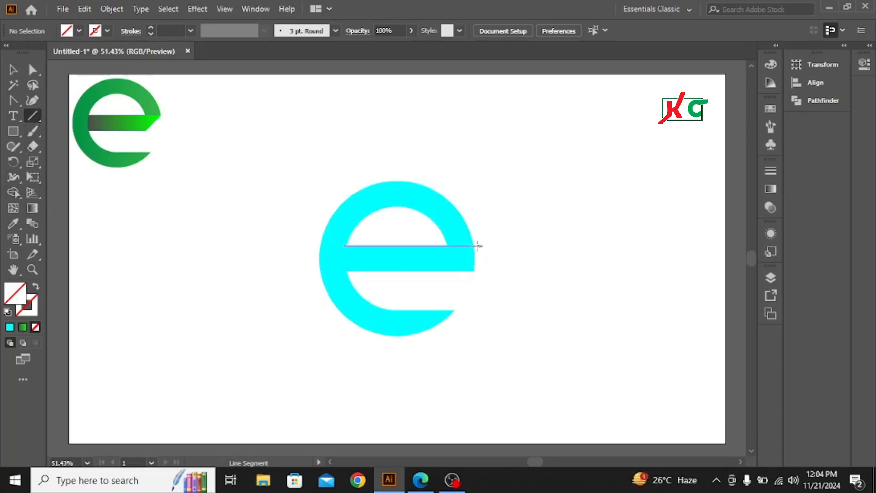
pyautogui.moveTo(473, 245); pyautogui.dragTo(423, 292)
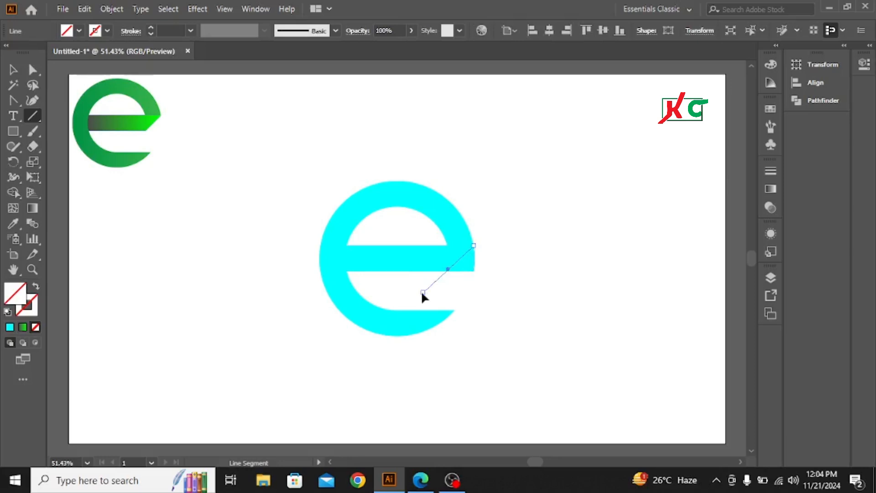
pyautogui.press('v')
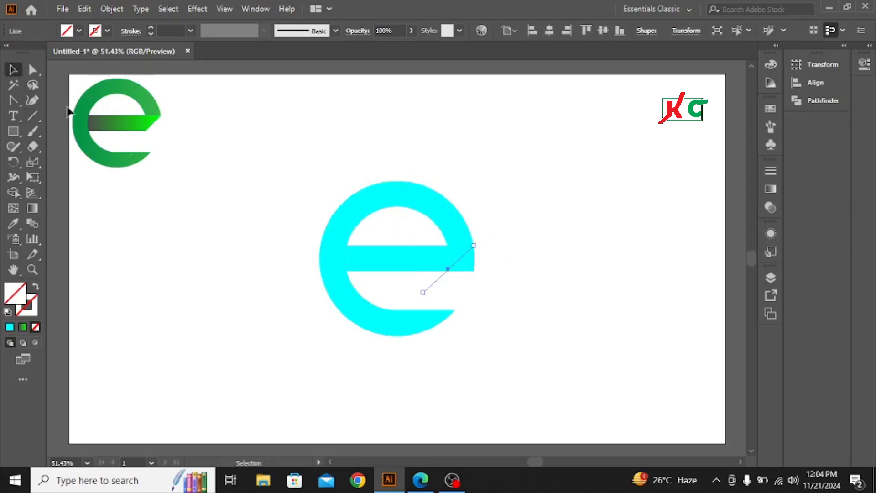
# Cut off the crossbar's lower-right corner along the diagonal with Shape Builder and delete the leftover line piece.
pyautogui.moveTo(264, 149); pyautogui.dragTo(475, 314)
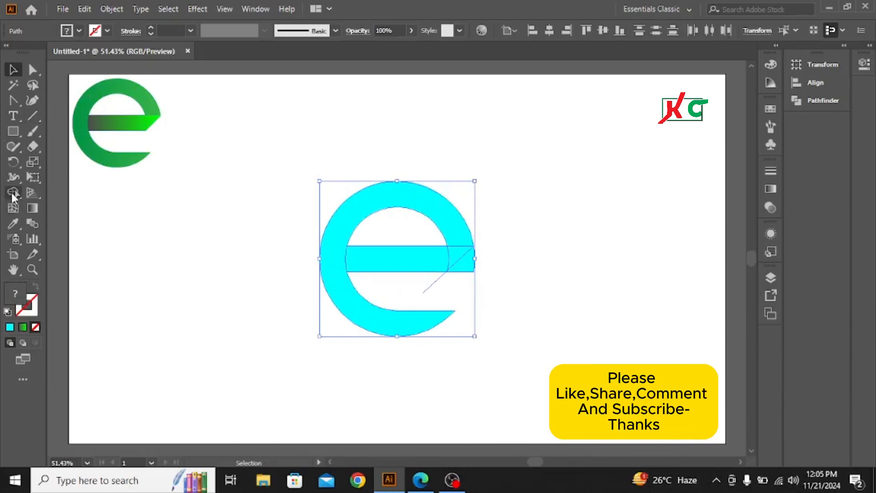
pyautogui.click(13, 193)
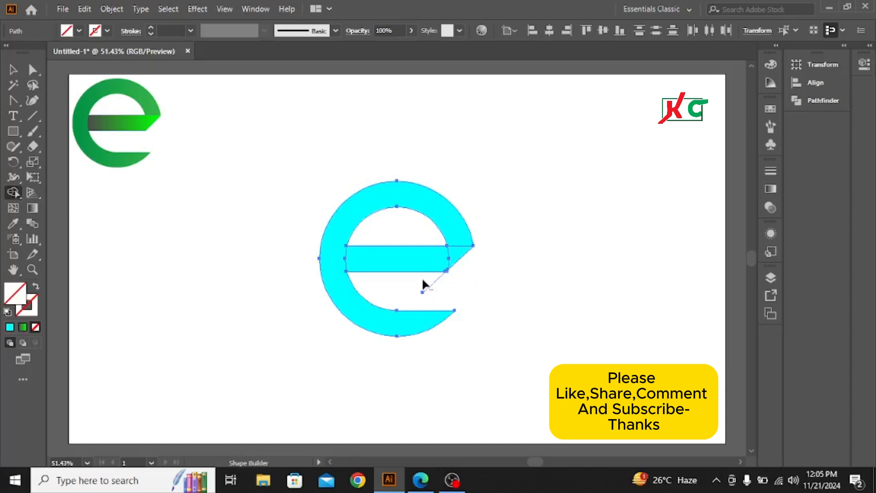
pyautogui.hotkey('ctrl', 'z')
pyautogui.click(13, 69)
pyautogui.click(609, 285)
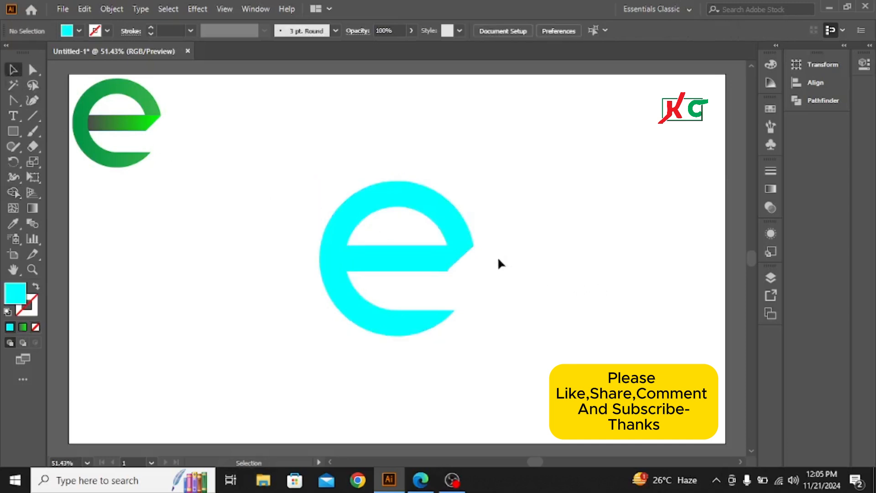
pyautogui.click(463, 264)
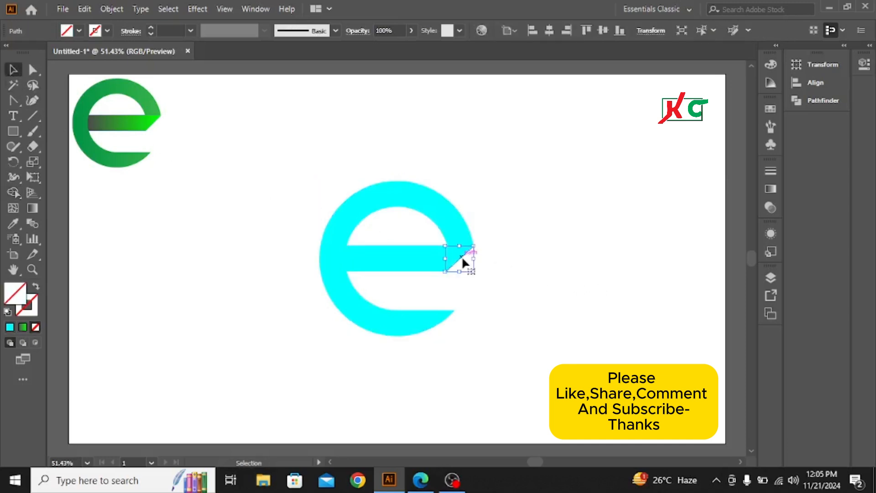
pyautogui.press('Delete')
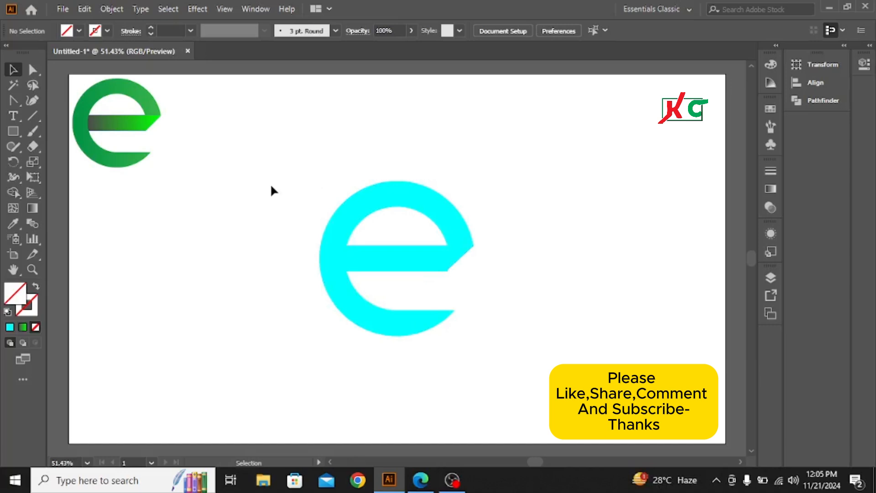
# Fill the ring body with the green gradient sampled from the reference logo's ring using the Eyedropper.
pyautogui.click(378, 200)
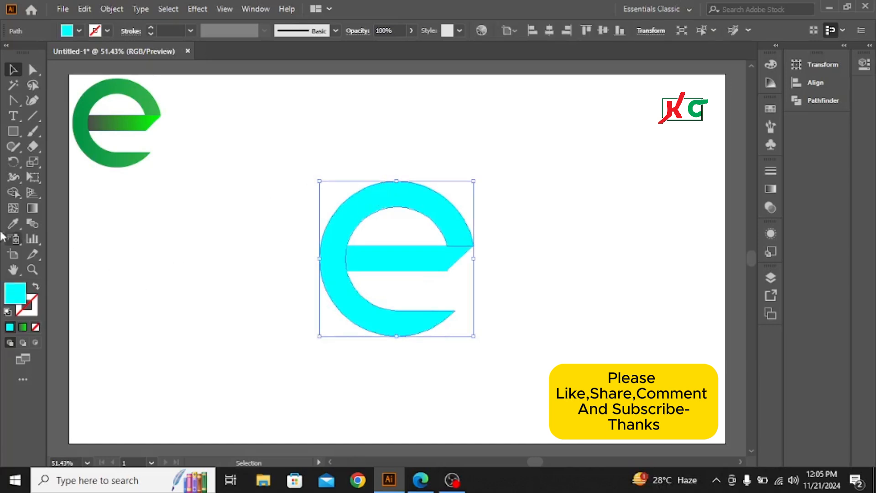
pyautogui.click(13, 223)
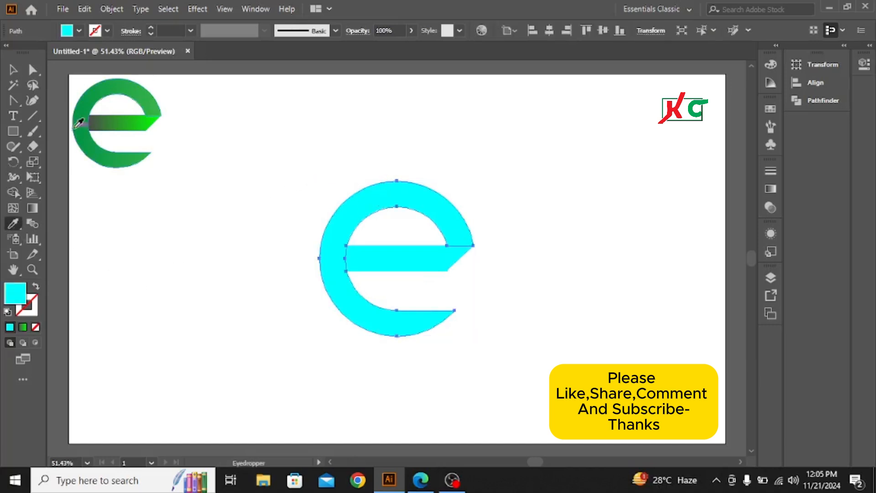
pyautogui.click(93, 97)
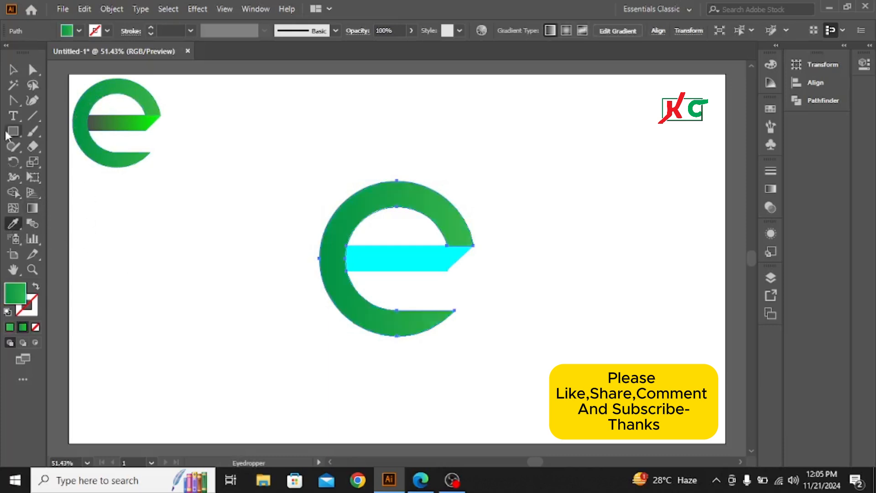
pyautogui.click(13, 70)
pyautogui.click(212, 231)
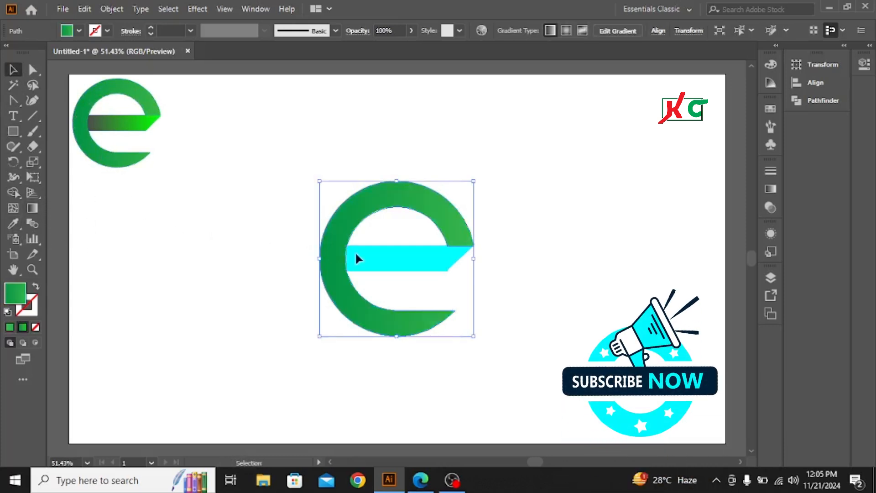
# Fill the crossbar with the dark-grey-to-bright-green gradient sampled from the reference logo's crossbar using the Eyedropper.
pyautogui.click(390, 257)
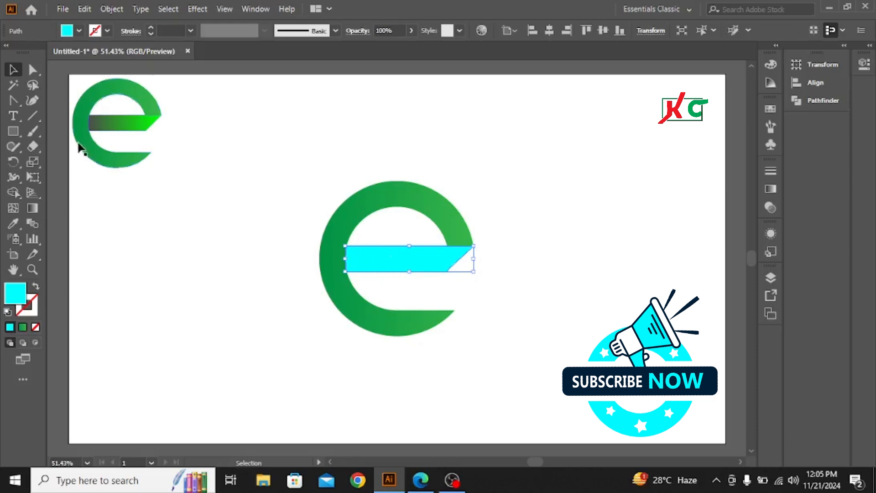
pyautogui.click(12, 225)
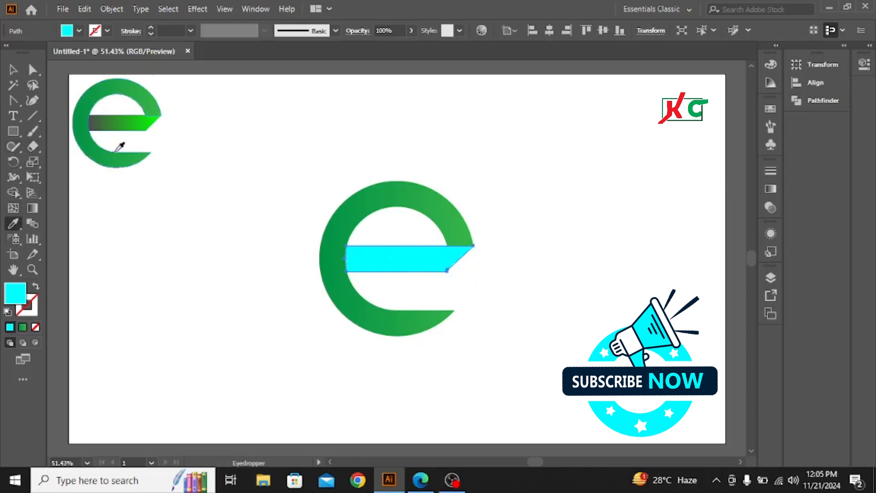
pyautogui.click(124, 119)
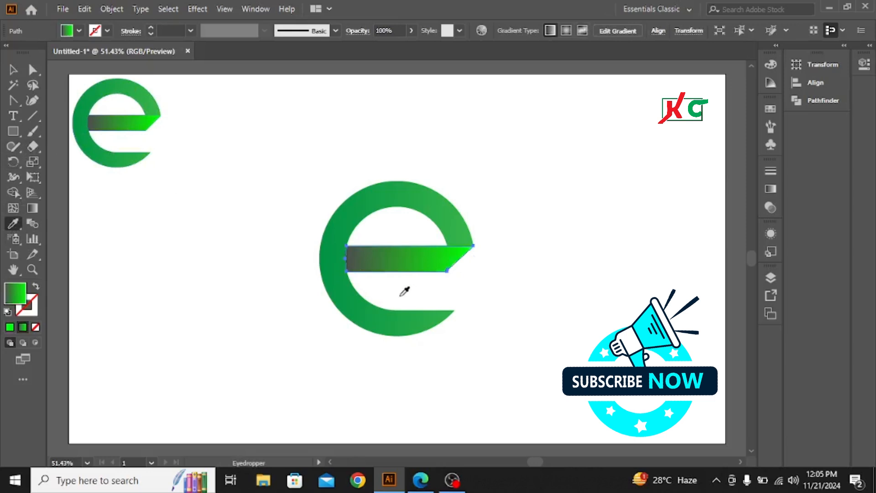
pyautogui.click(10, 70)
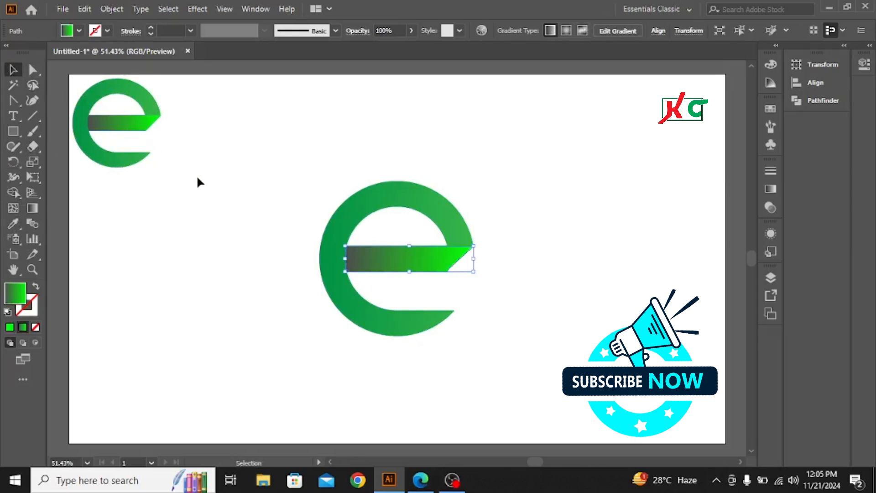
pyautogui.click(296, 251)
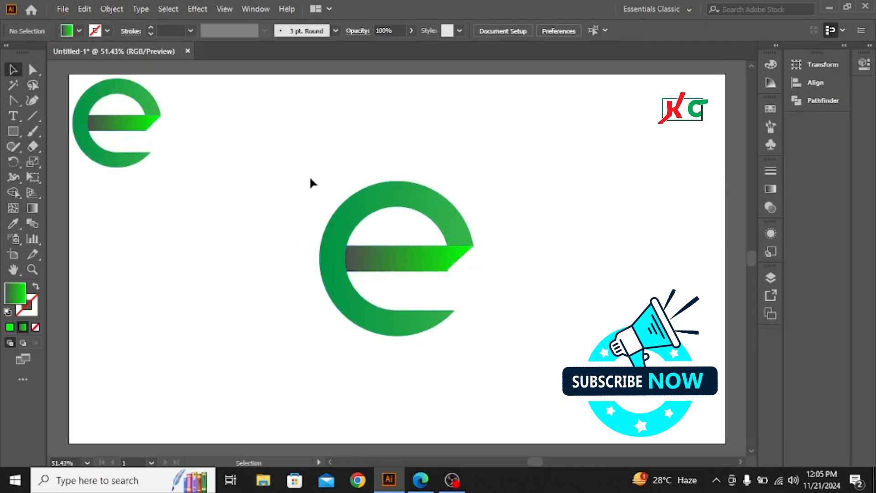
# Select the small reference logo, move it down beside the new one and delete it.
pyautogui.moveTo(286, 161); pyautogui.dragTo(513, 344)
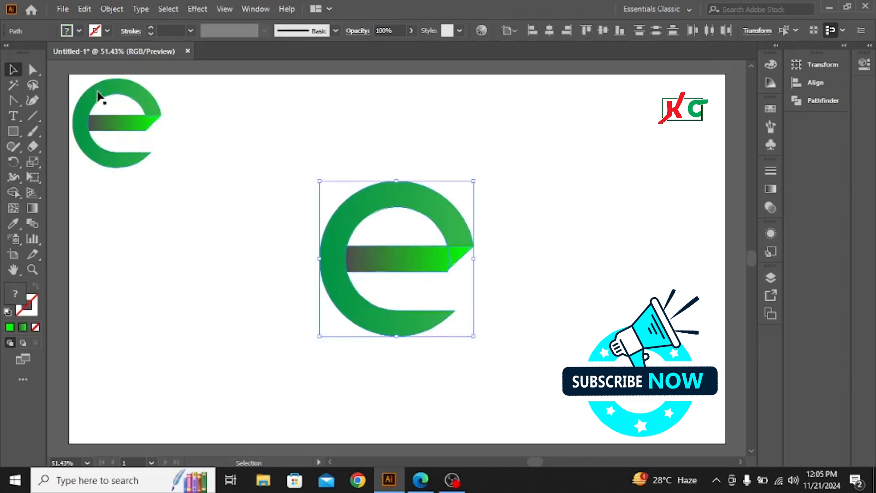
pyautogui.moveTo(78, 77); pyautogui.dragTo(179, 168)
pyautogui.moveTo(134, 140); pyautogui.dragTo(210, 252)
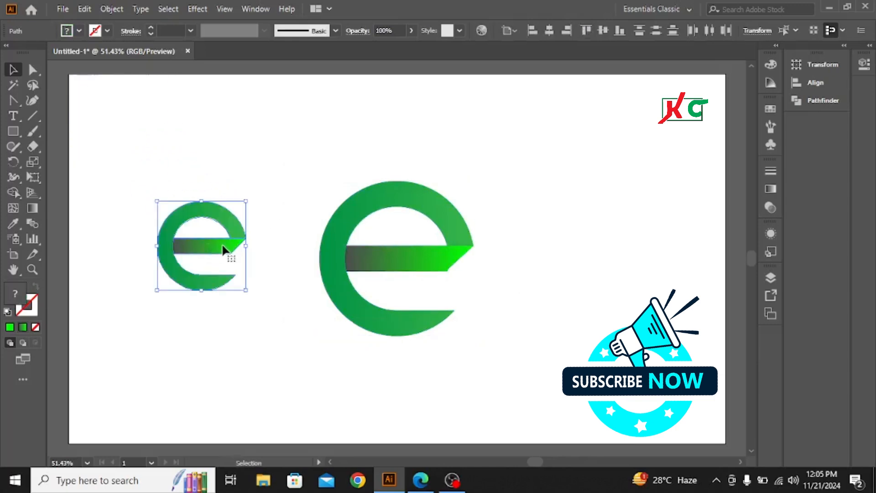
pyautogui.press('Delete')
# Enlarge the whole "e" logo proportionally from its center to about 70% of the artboard's height and deselect it.
pyautogui.moveTo(252, 142); pyautogui.dragTo(524, 365)
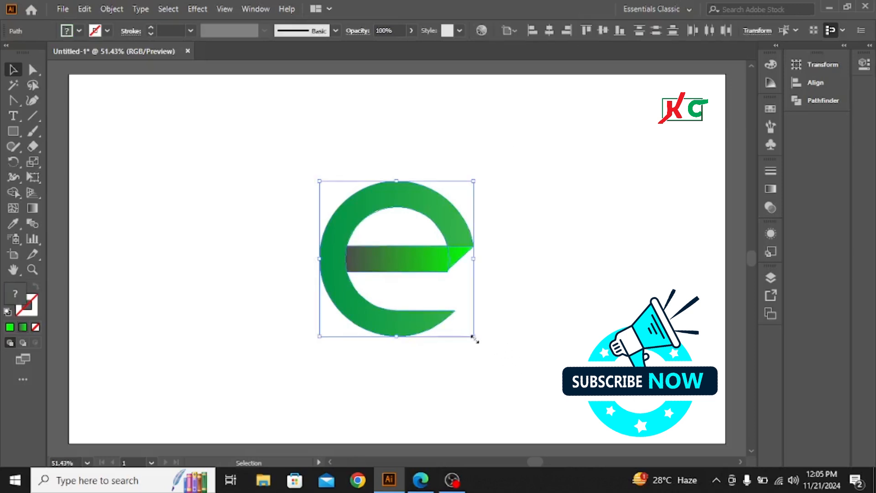
pyautogui.moveTo(473, 338); pyautogui.dragTo(540, 390)
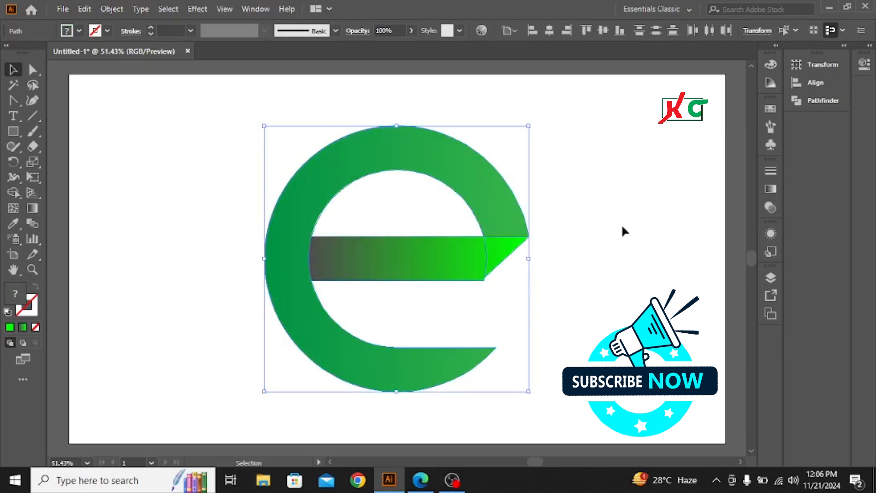
pyautogui.click(641, 211)
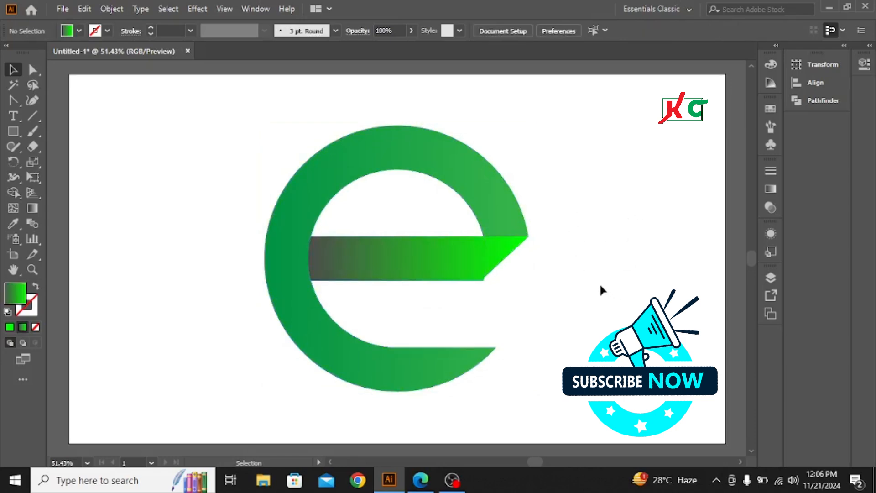